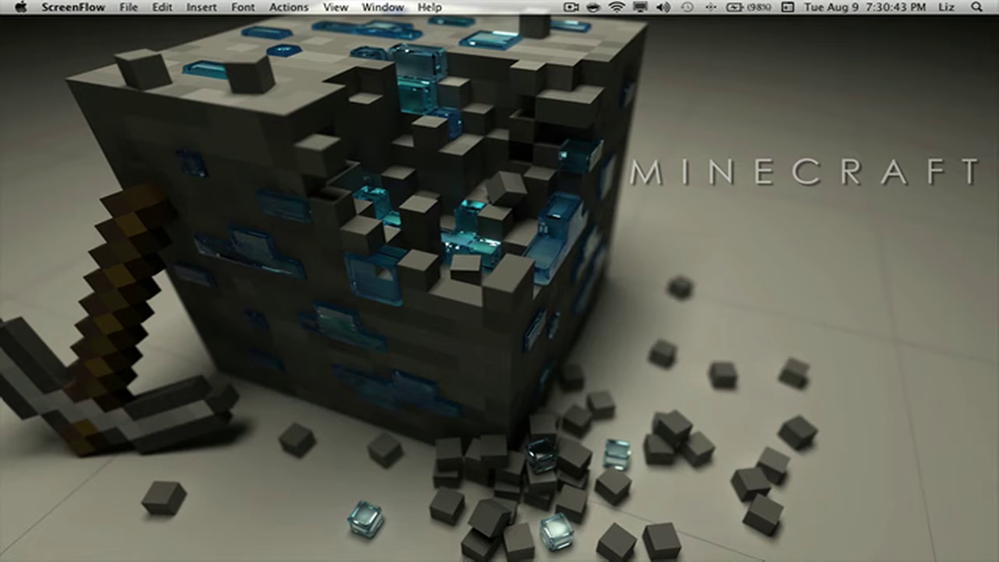
# Preview the mcpatcher-2.1.0_02.jar file on the desktop and open it
pyautogui.click(866, 234)
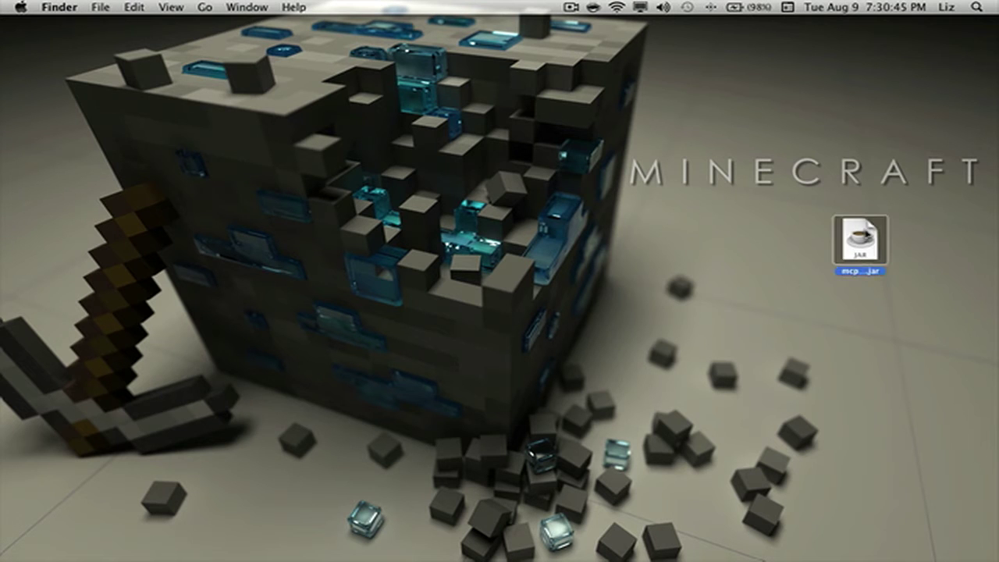
pyautogui.press('space')
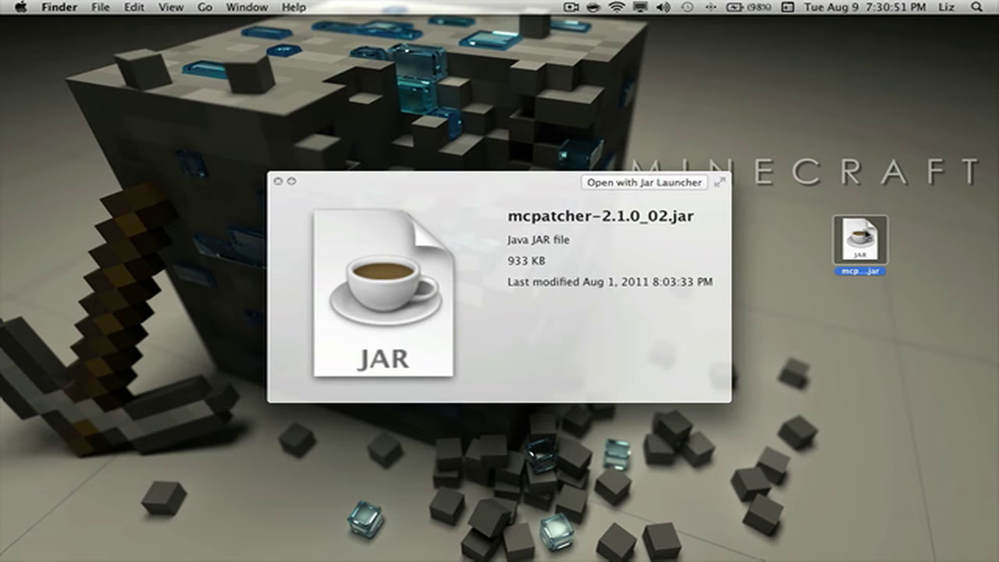
pyautogui.press('space')
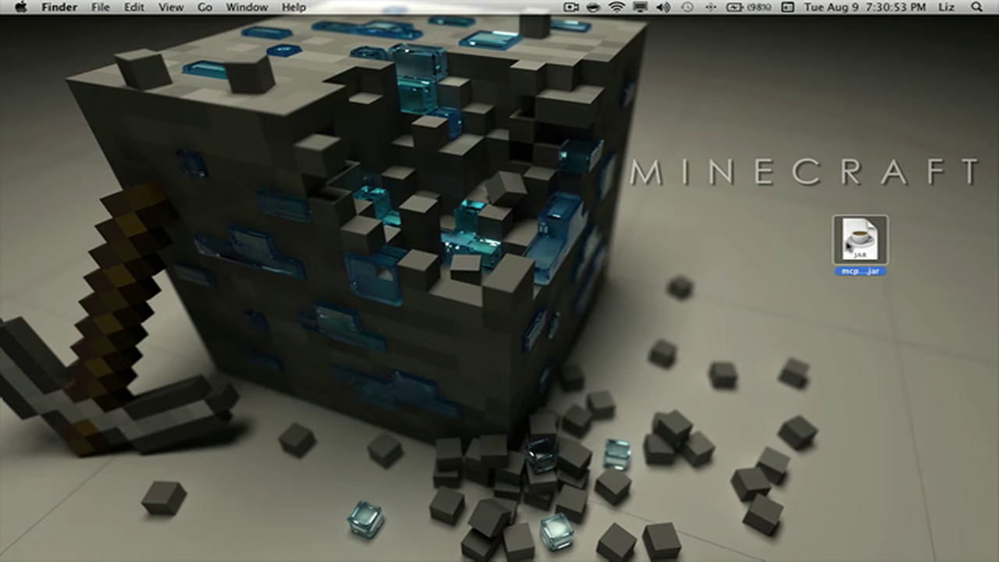
pyautogui.press('super+o')
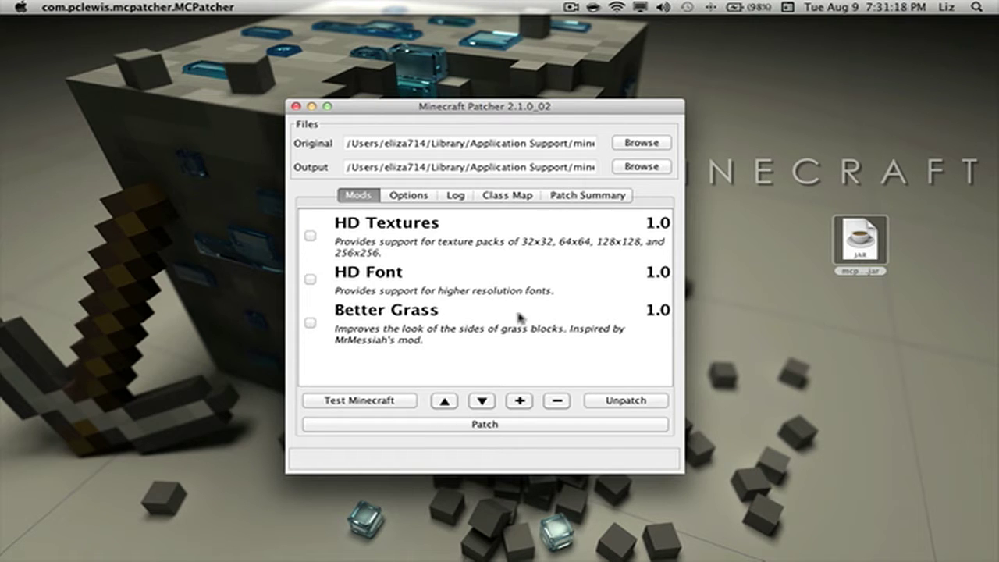
# Check the original jar path, view the minecraft/bin folder in Finder and return to Minecraft Patcher
pyautogui.tripleClick(447, 147)
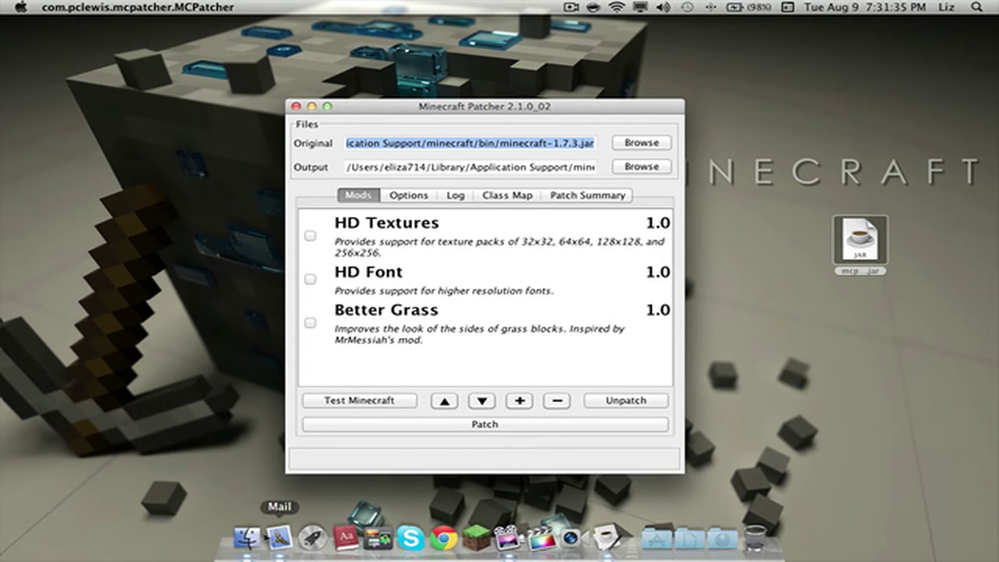
pyautogui.click(248, 536)
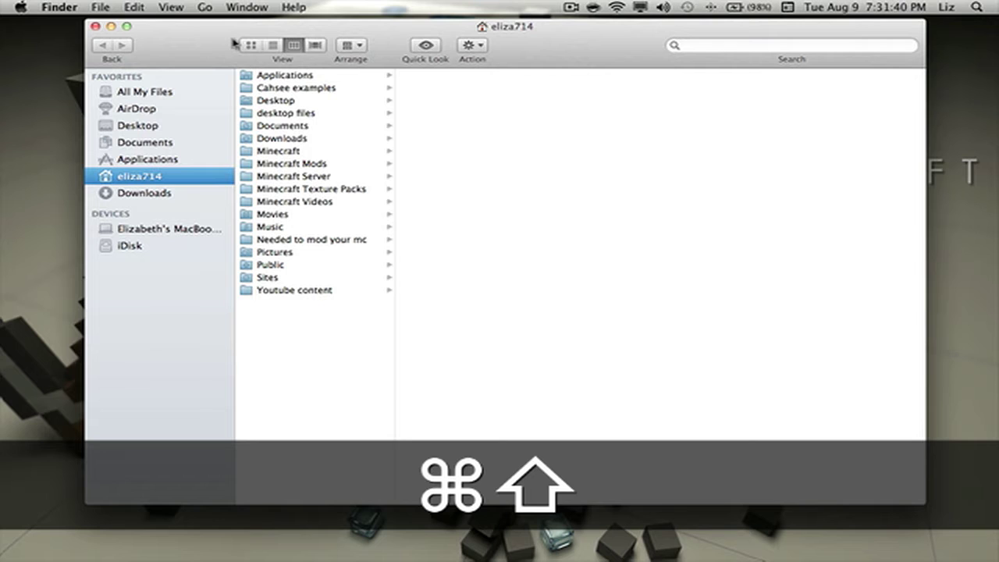
pyautogui.press('super+shift+g')
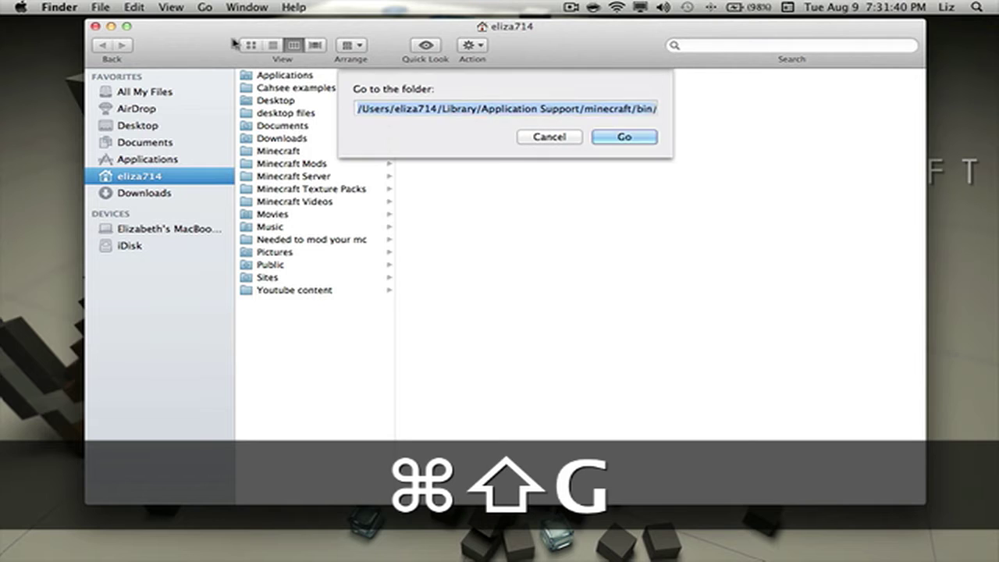
pyautogui.click(625, 137)
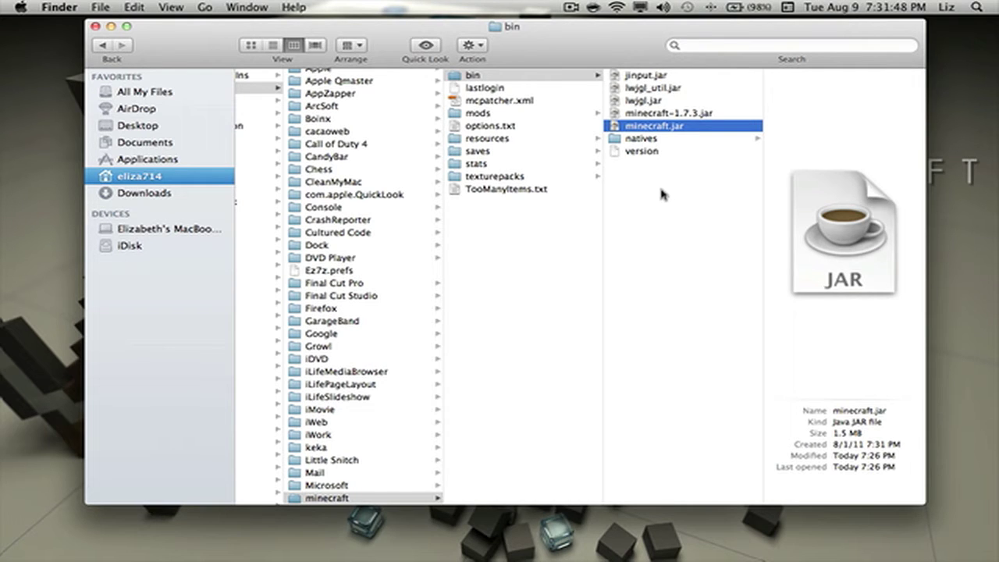
pyautogui.click(95, 26)
pyautogui.moveTo(421, 103); pyautogui.dragTo(419, 92)
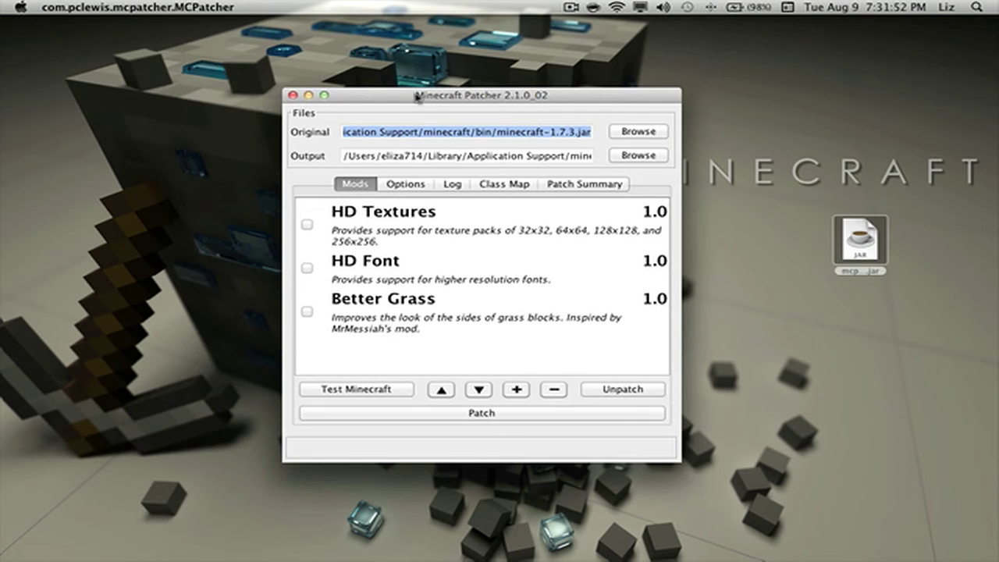
# Add TooManyItems2011_07_01 (1).zip from the Downloads folder as an external mod and patch Minecraft with it
pyautogui.click(518, 390)
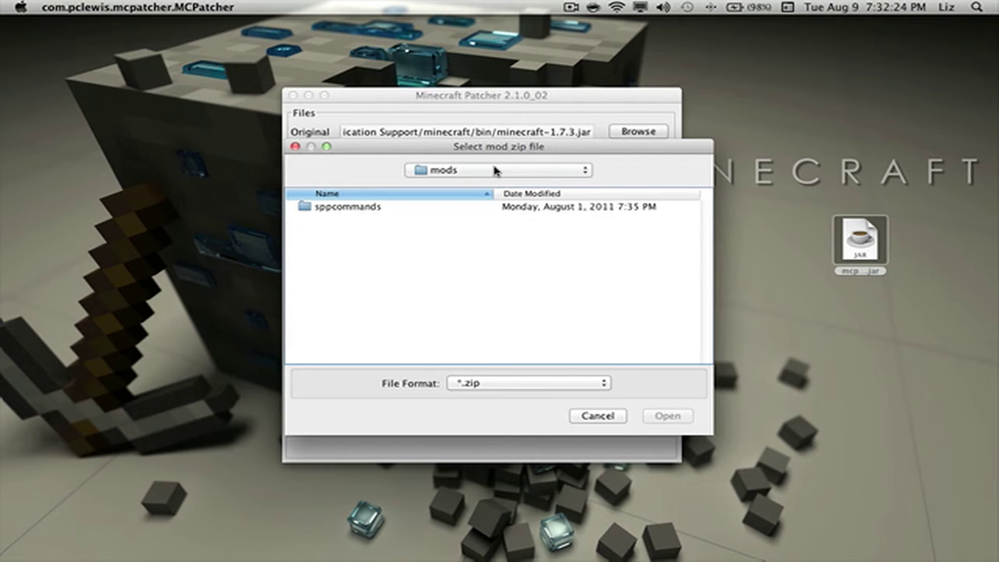
pyautogui.click(494, 170)
pyautogui.click(499, 223)
pyautogui.click(351, 282)
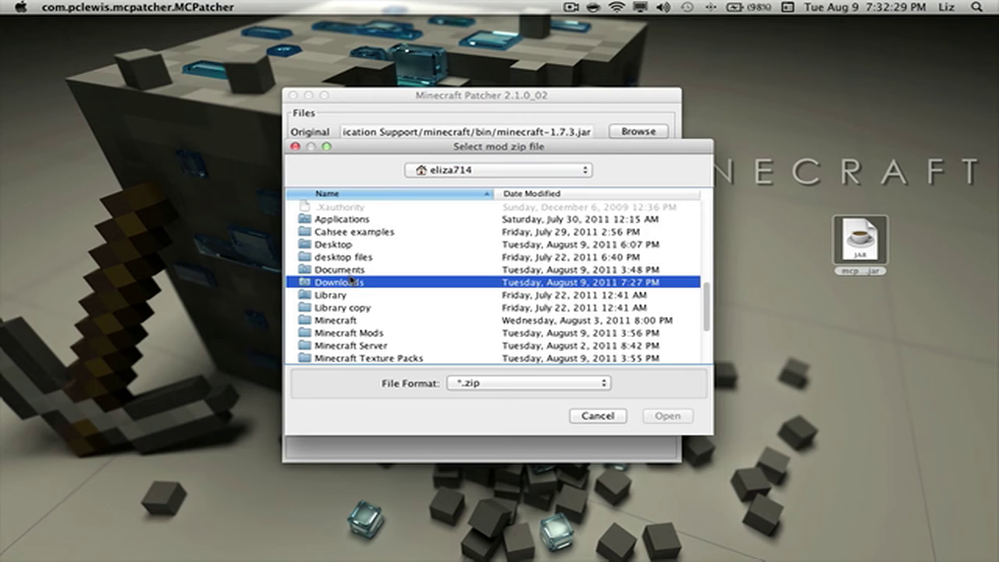
pyautogui.doubleClick(351, 282)
pyautogui.scroll(-10, 398, 284)
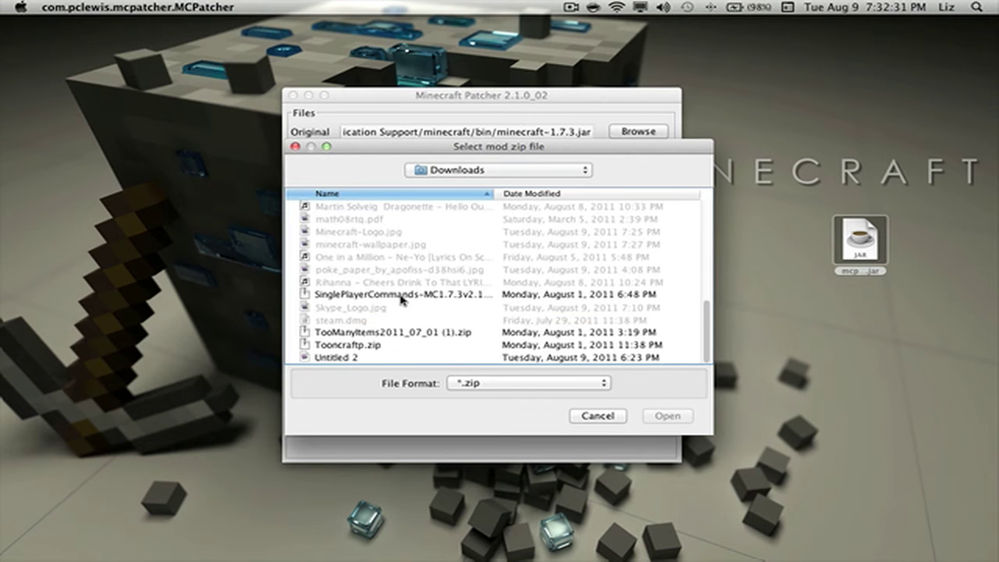
pyautogui.click(376, 333)
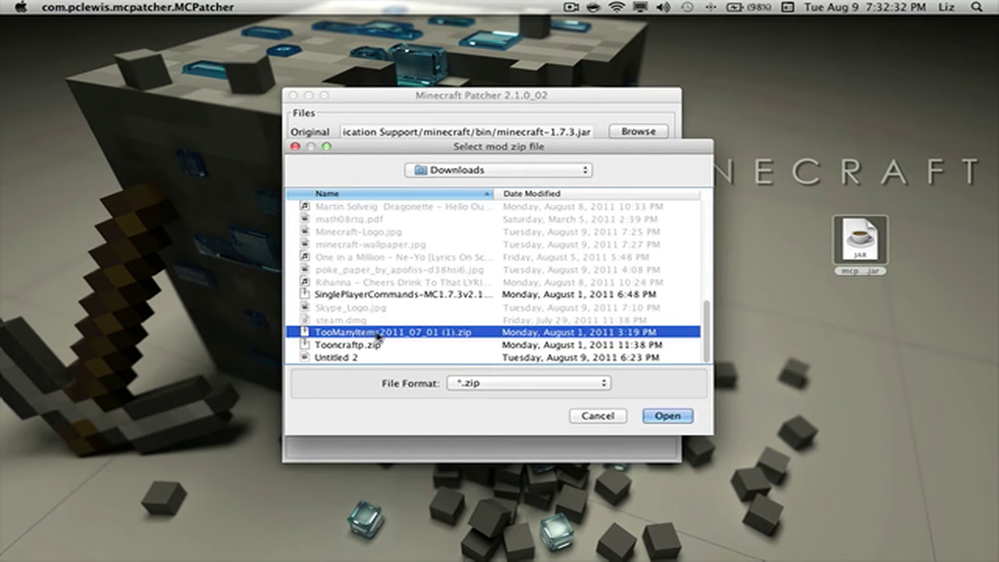
pyautogui.click(665, 417)
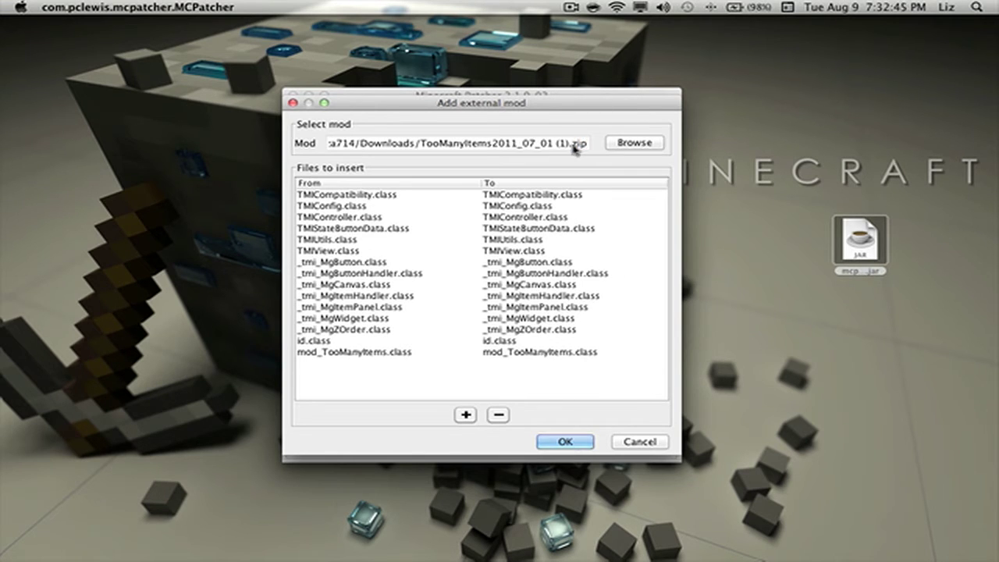
pyautogui.click(567, 438)
pyautogui.click(479, 217)
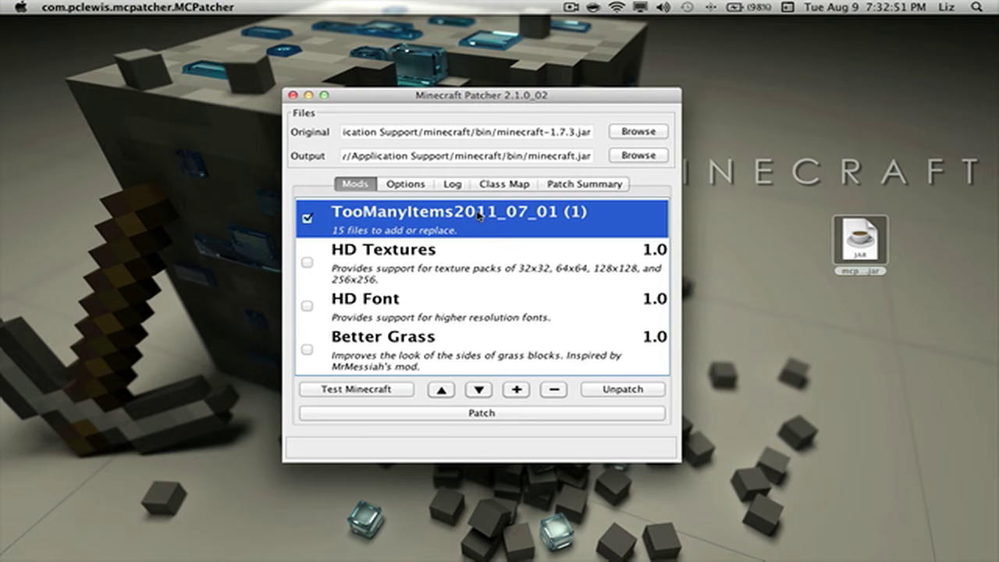
pyautogui.click(505, 414)
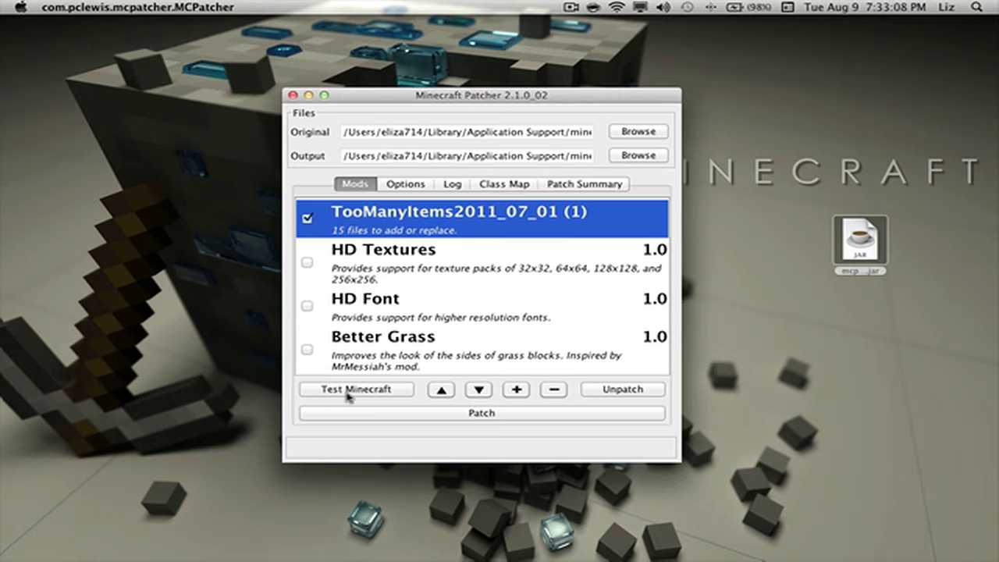
# Test Minecraft in the LoveWins world and take lava from the TooManyItems item list in the inventory
pyautogui.click(347, 394)
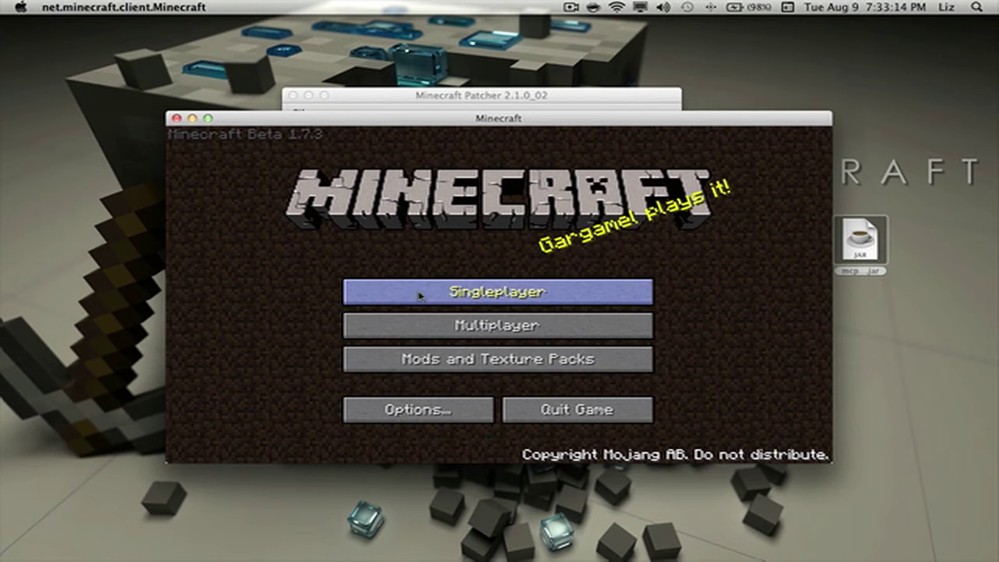
pyautogui.click(419, 288)
pyautogui.click(414, 261)
pyautogui.click(395, 390)
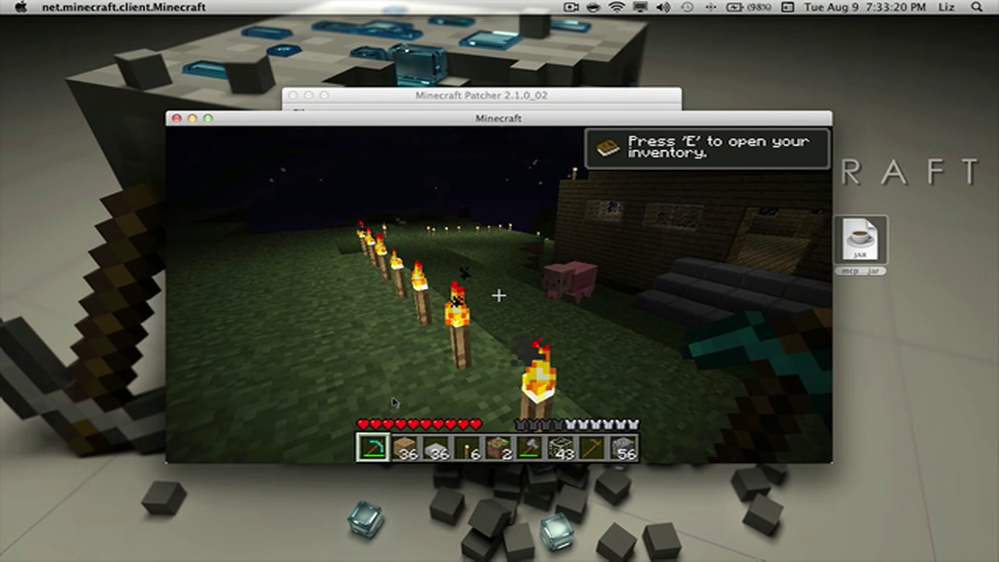
pyautogui.press('e')
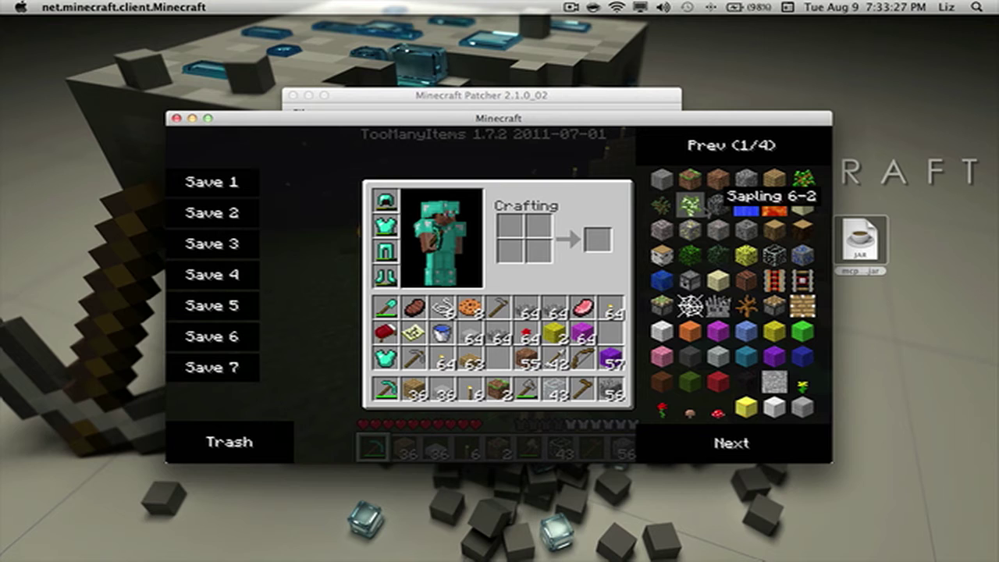
pyautogui.click(775, 205)
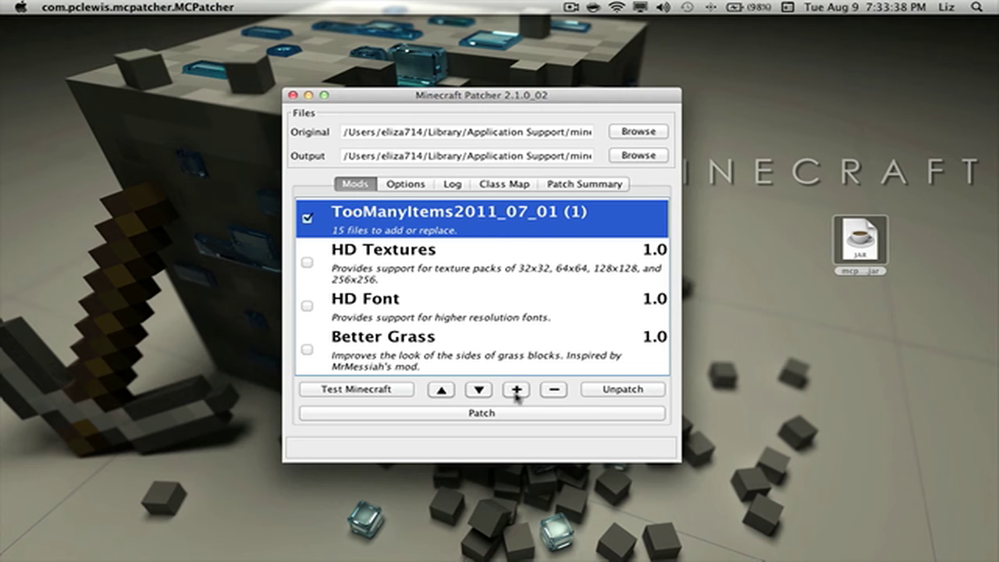
# Add SinglePlayerCommands-MC1.7.3v2.10_2.zip from Downloads as a second external mod and patch Minecraft again
pyautogui.click(515, 392)
pyautogui.scroll(-10, 435, 313)
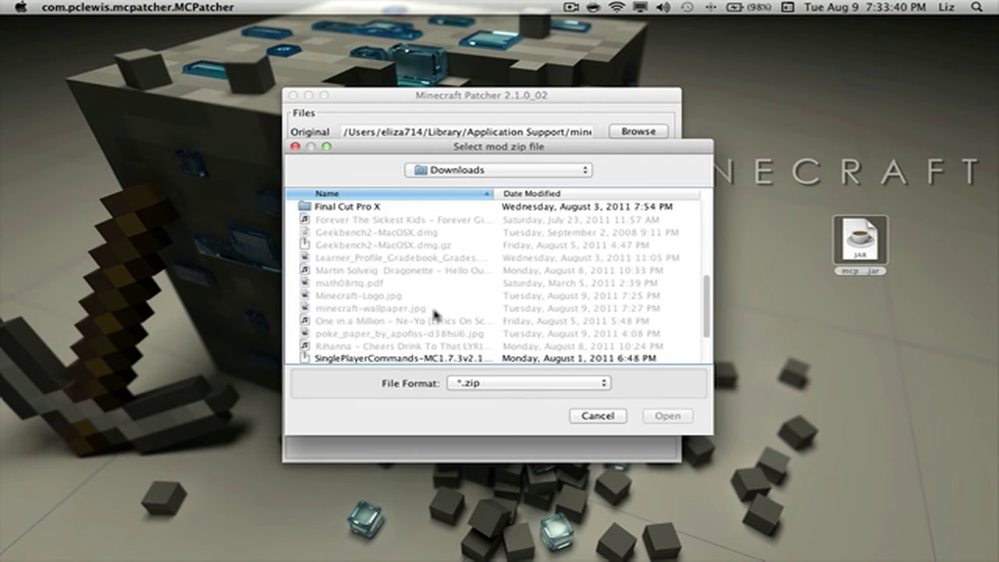
pyautogui.click(413, 295)
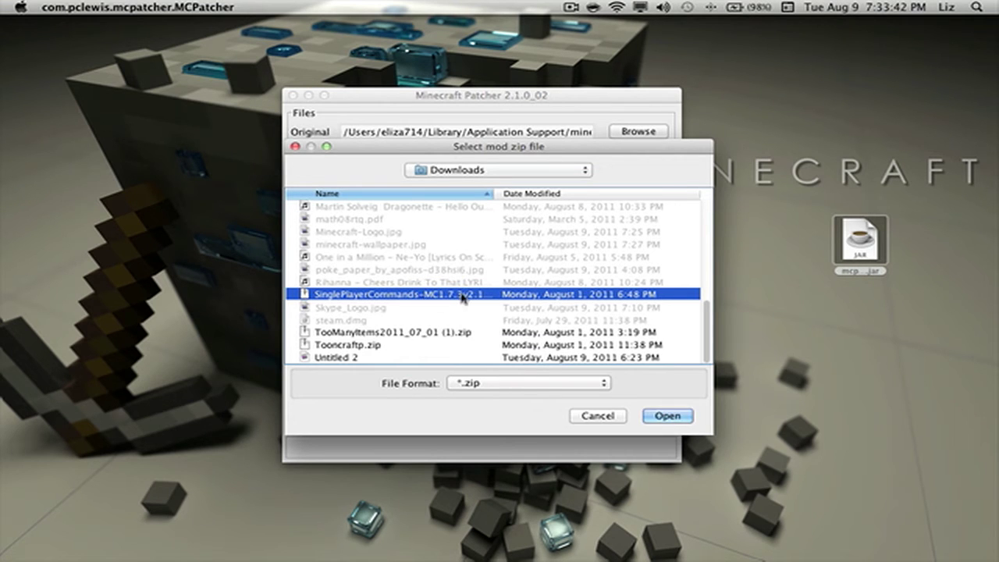
pyautogui.click(673, 416)
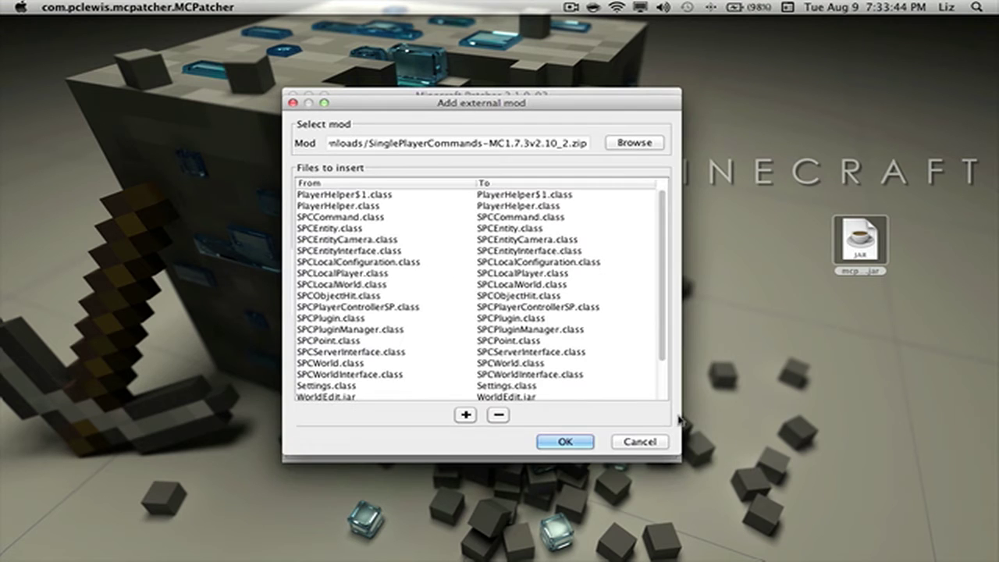
pyautogui.click(576, 441)
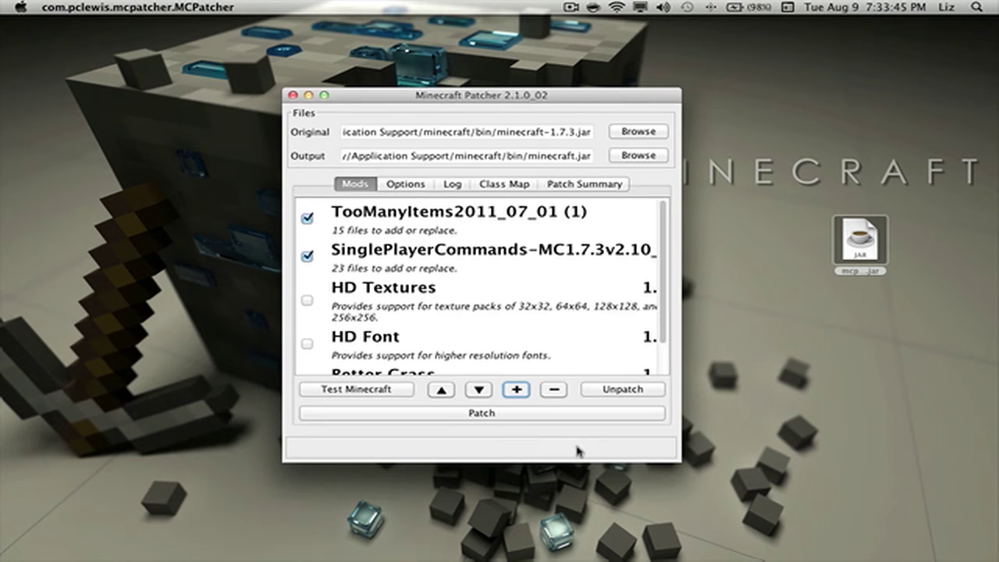
pyautogui.click(503, 414)
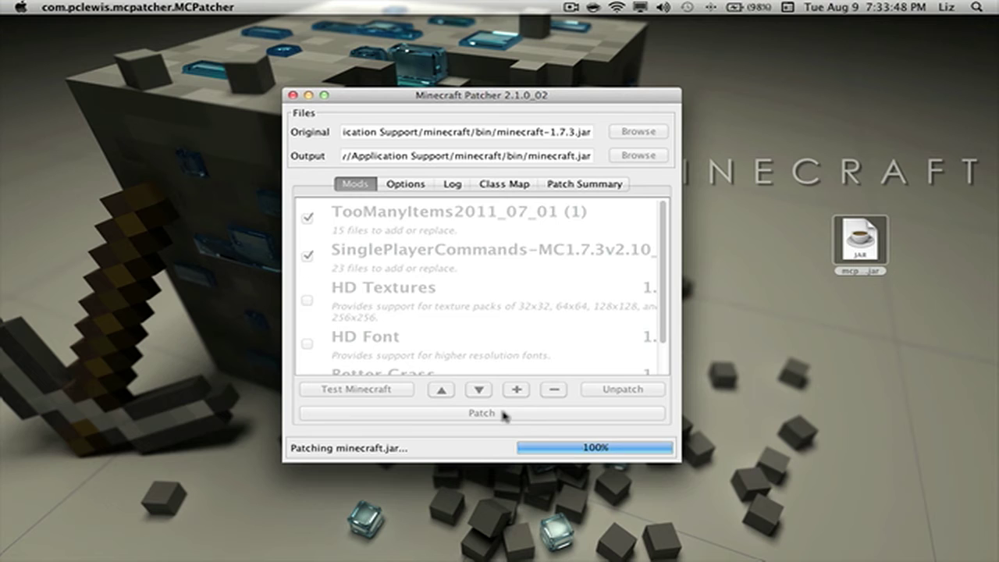
# Launch a Minecraft test run and load the LoveWins world in single player
pyautogui.click(391, 390)
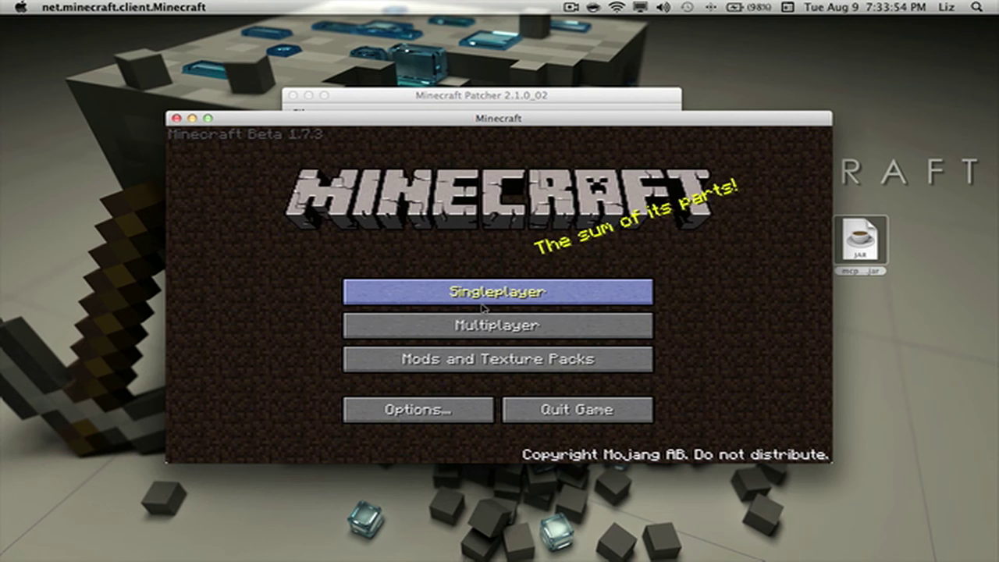
pyautogui.click(481, 301)
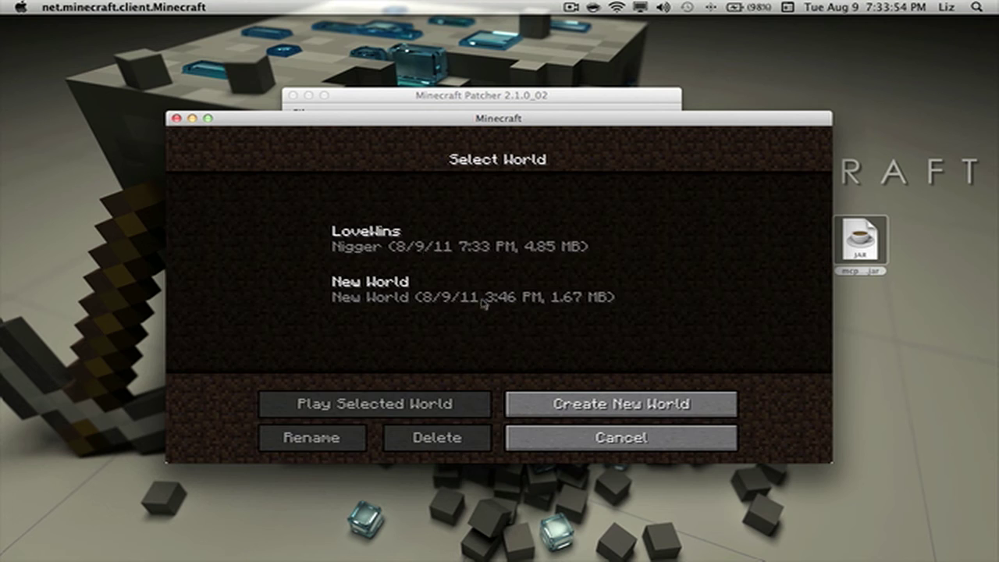
pyautogui.click(425, 248)
pyautogui.click(405, 405)
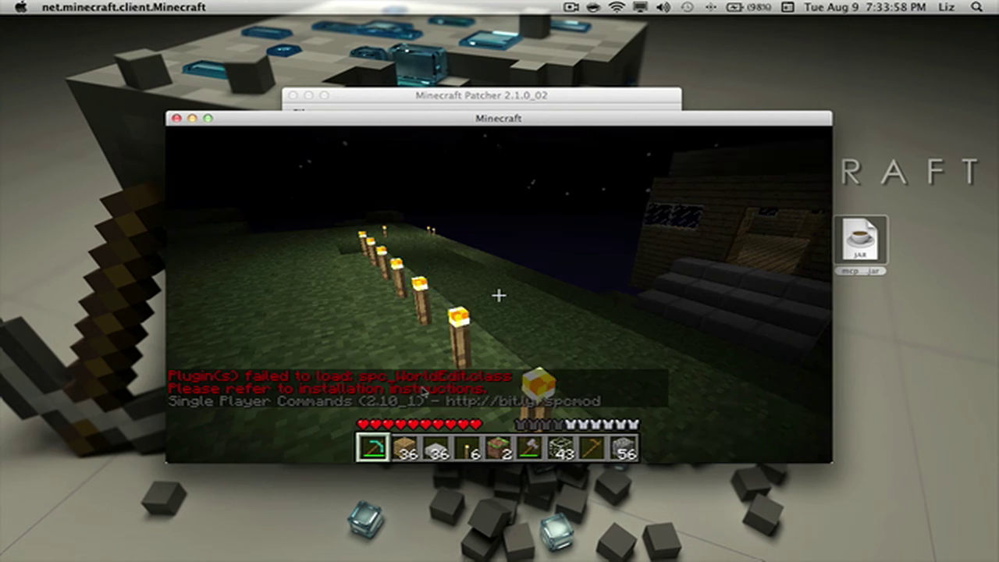
# Turn on flying with the /fly chat command and rise above the house
pyautogui.press('t')
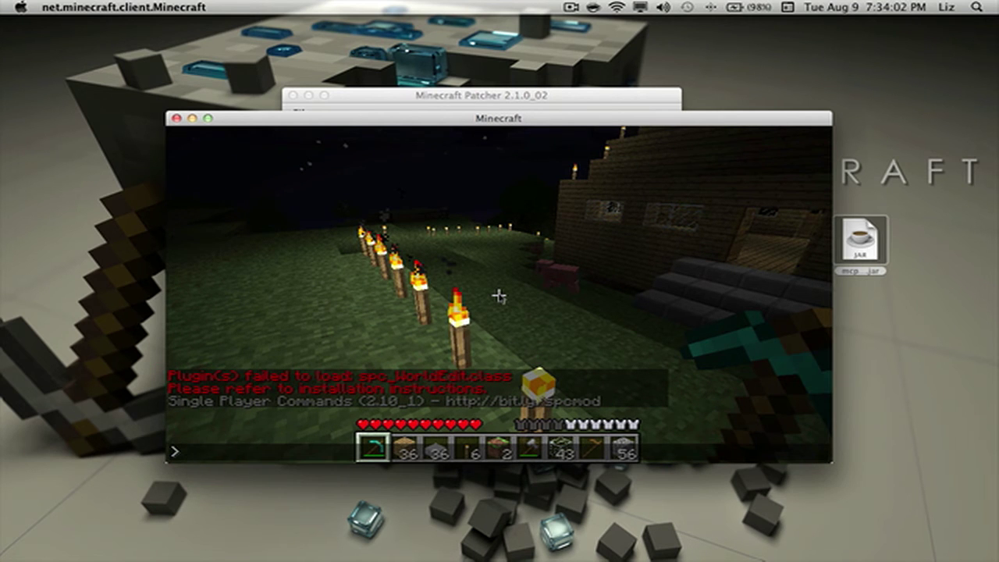
pyautogui.write('/fly')
pyautogui.press('Return')
pyautogui.press('space')
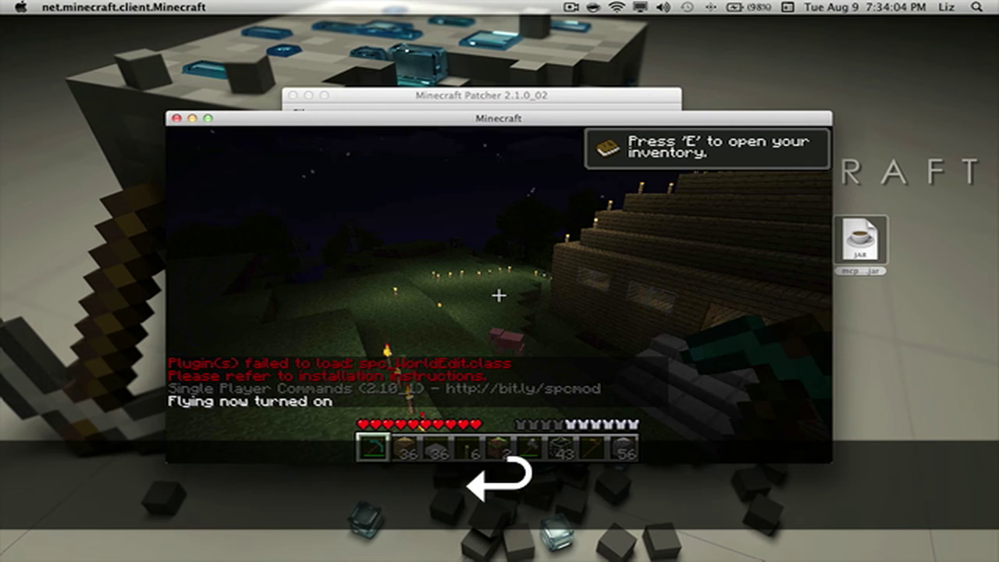
pyautogui.press('space')
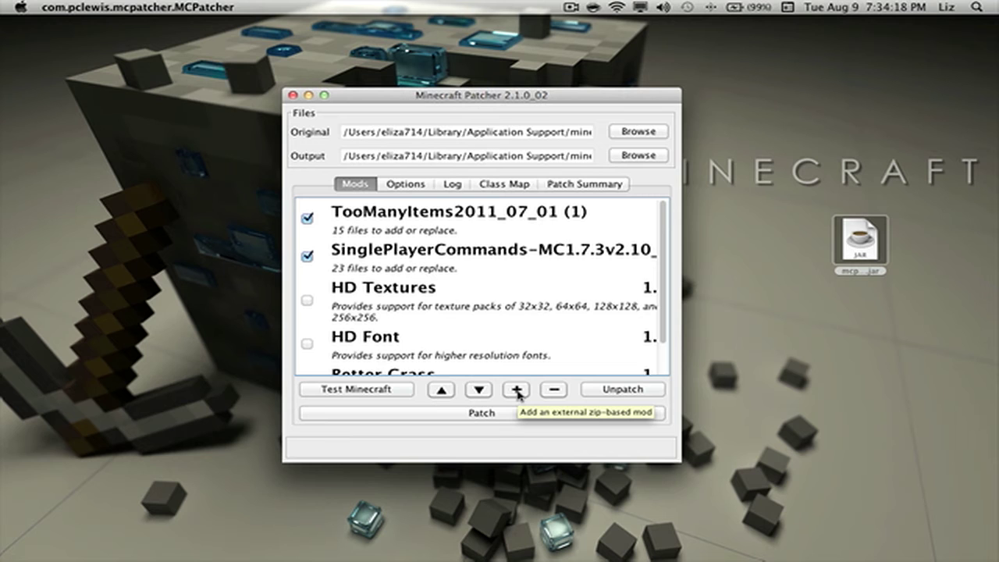
# Add the Tooncraftp.zip texture pack from Downloads as an external mod and patch Minecraft with it
pyautogui.click(516, 392)
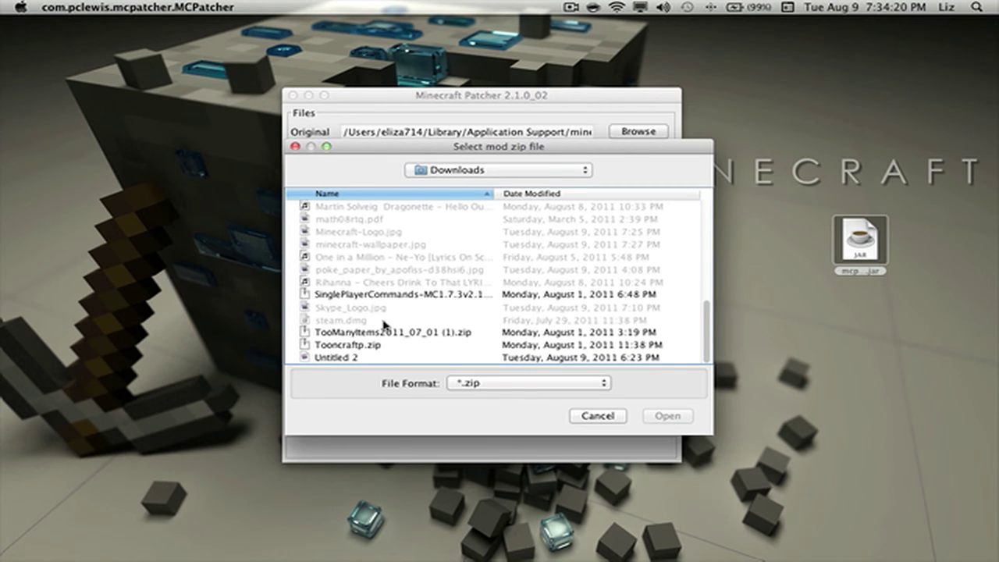
pyautogui.click(379, 345)
pyautogui.click(667, 415)
pyautogui.click(545, 407)
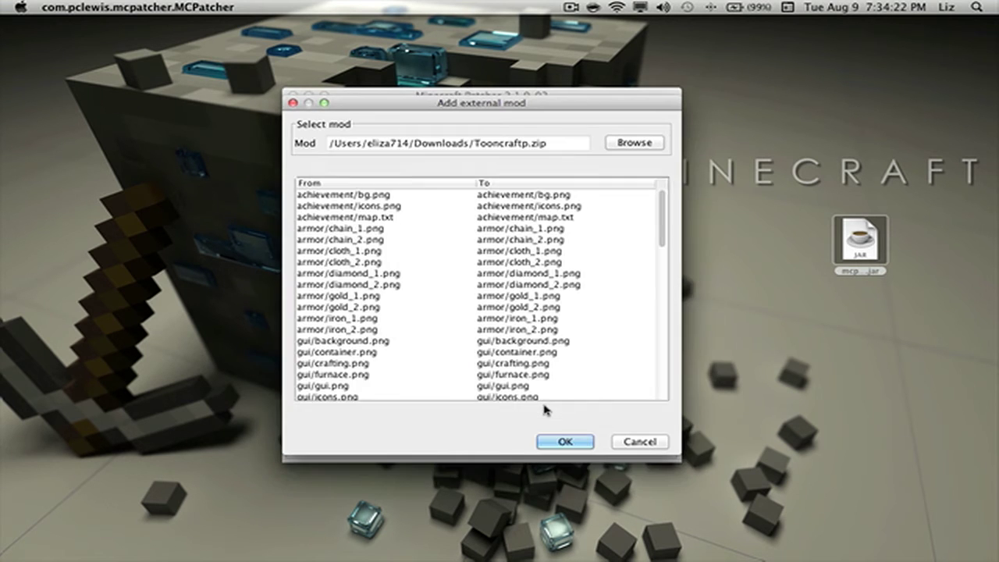
pyautogui.click(560, 441)
pyautogui.click(446, 413)
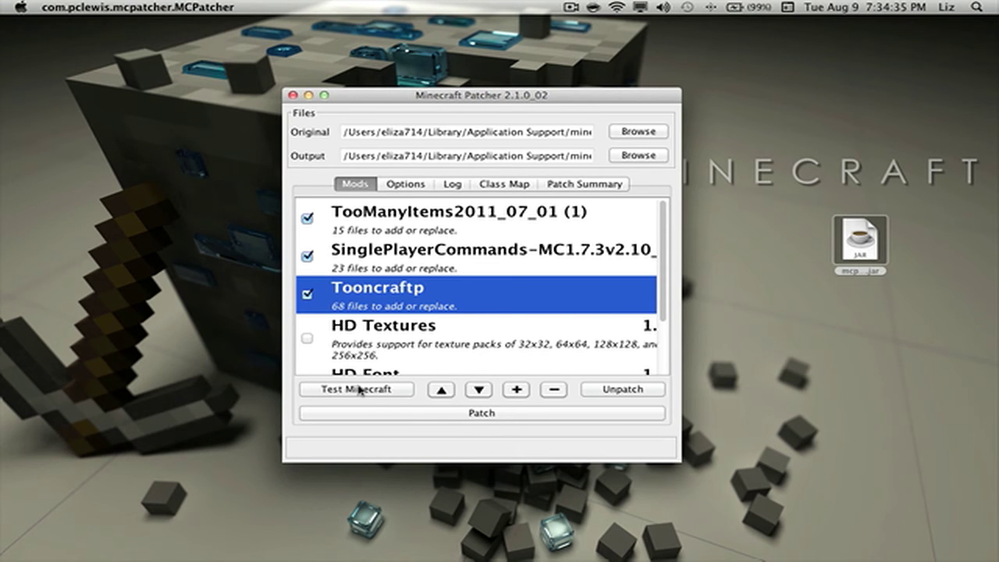
# Test the patched Minecraft by loading the LoveWins world and opening the inventory to inspect the Tooncraft textures
pyautogui.click(357, 388)
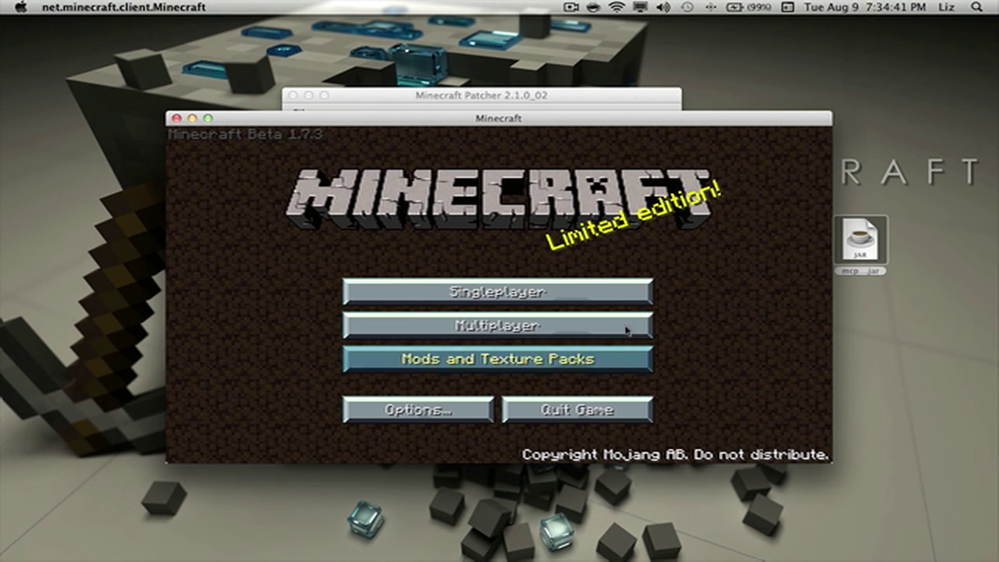
pyautogui.click(493, 291)
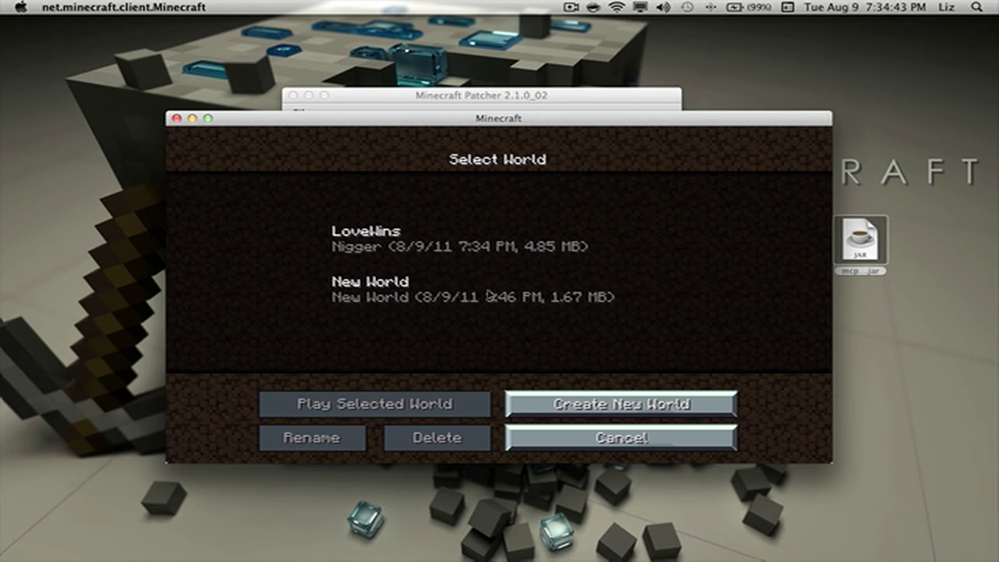
pyautogui.click(413, 239)
pyautogui.click(395, 403)
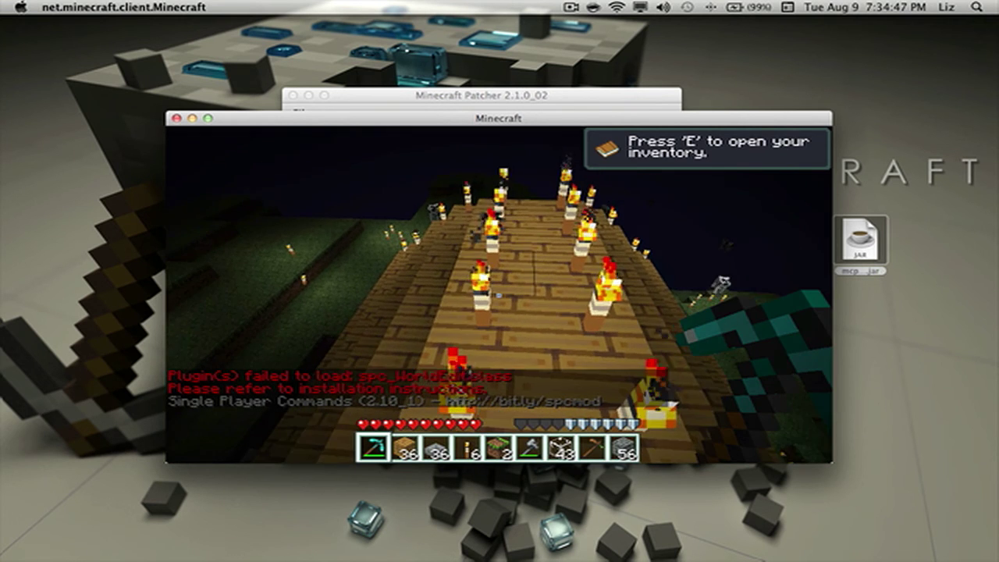
pyautogui.moveTo(497, 295)
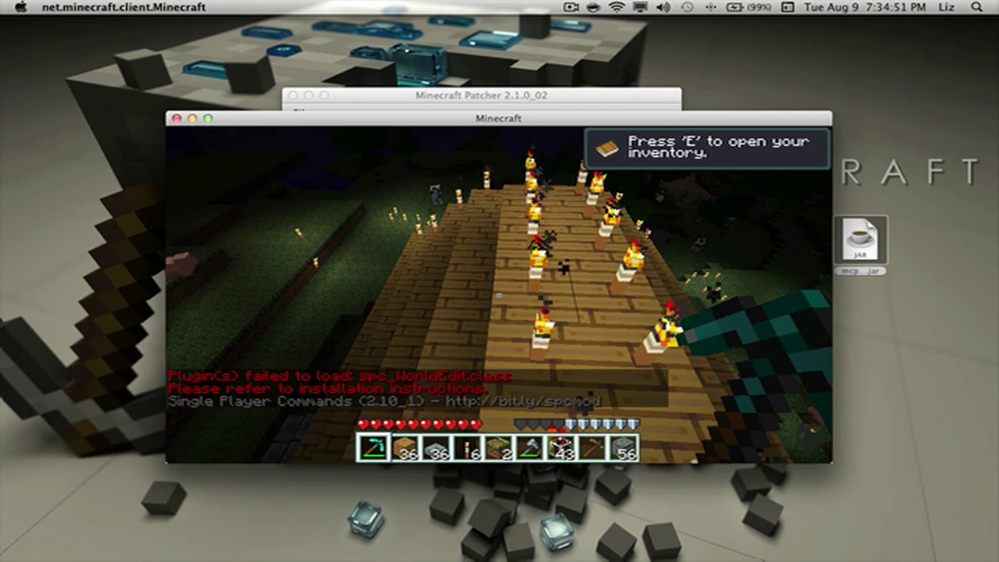
pyautogui.press('e')
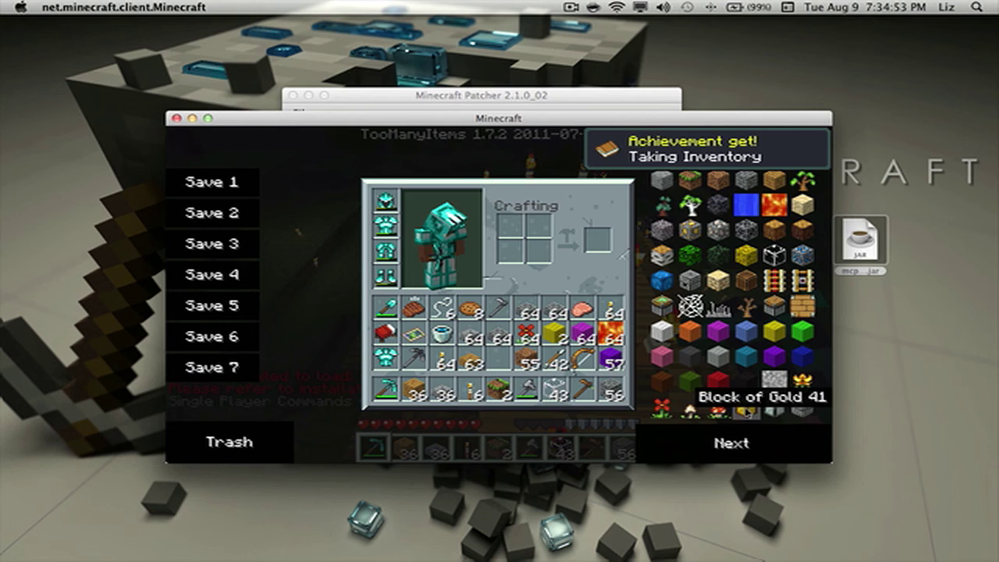